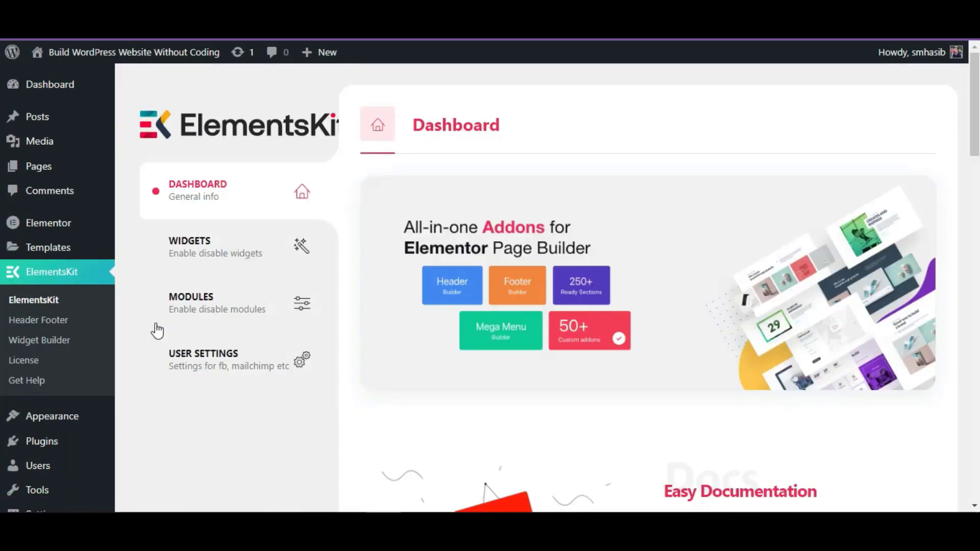
Toggle the ElementsKit Parallax Effects module off and back on, then save the module settings.
{"action": "left_click", "coordinate": [204, 305]}
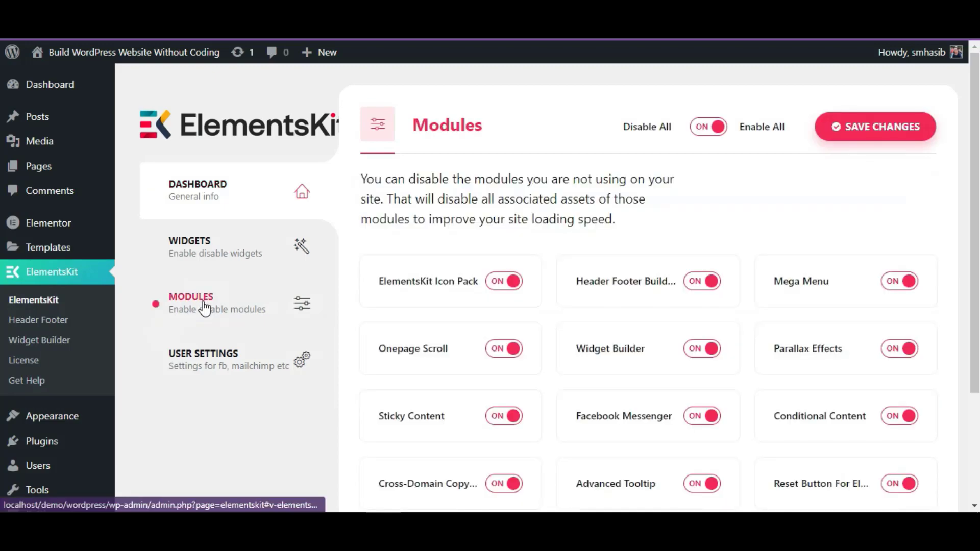
{"action": "left_click", "coordinate": [898, 353]}
{"action": "left_click", "coordinate": [898, 351]}
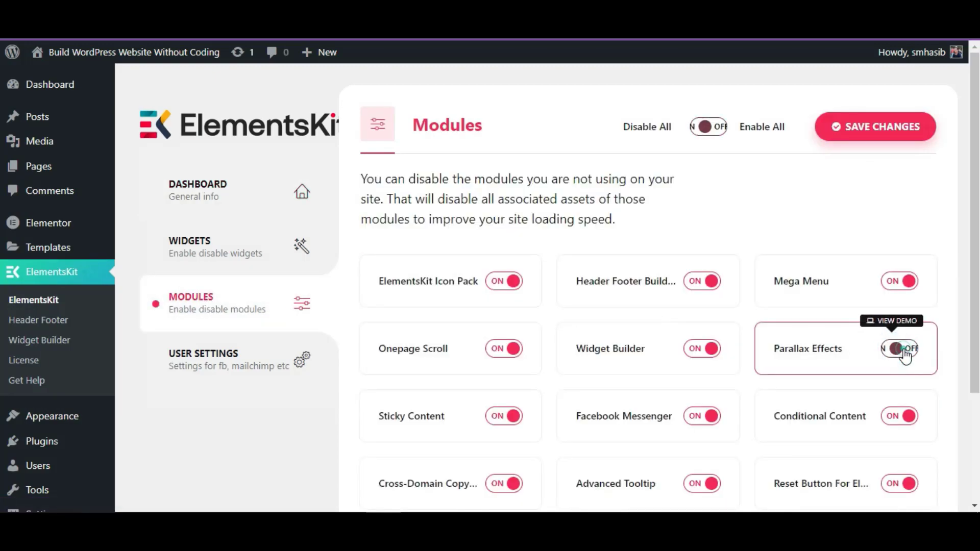
{"action": "left_click", "coordinate": [878, 134]}
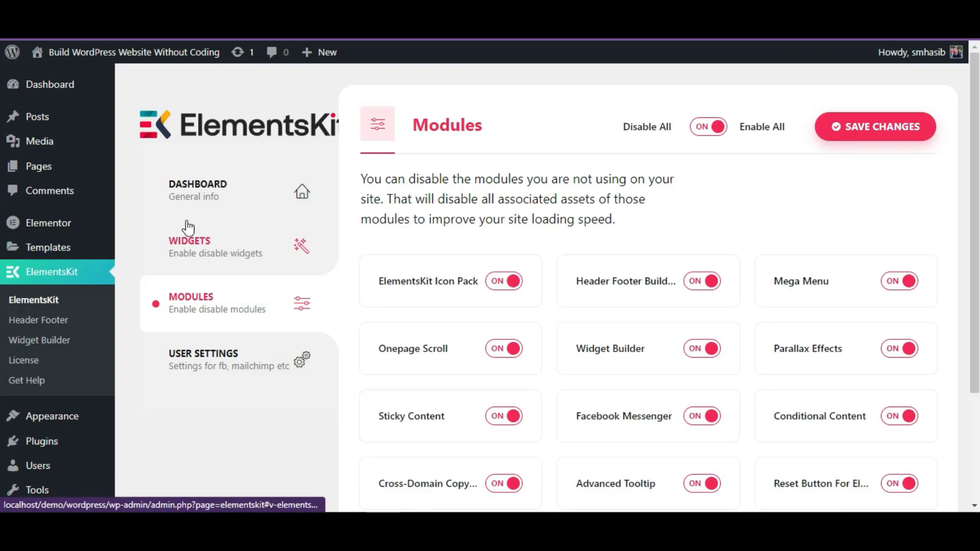
{"action": "mouse_move", "coordinate": [38, 169]}
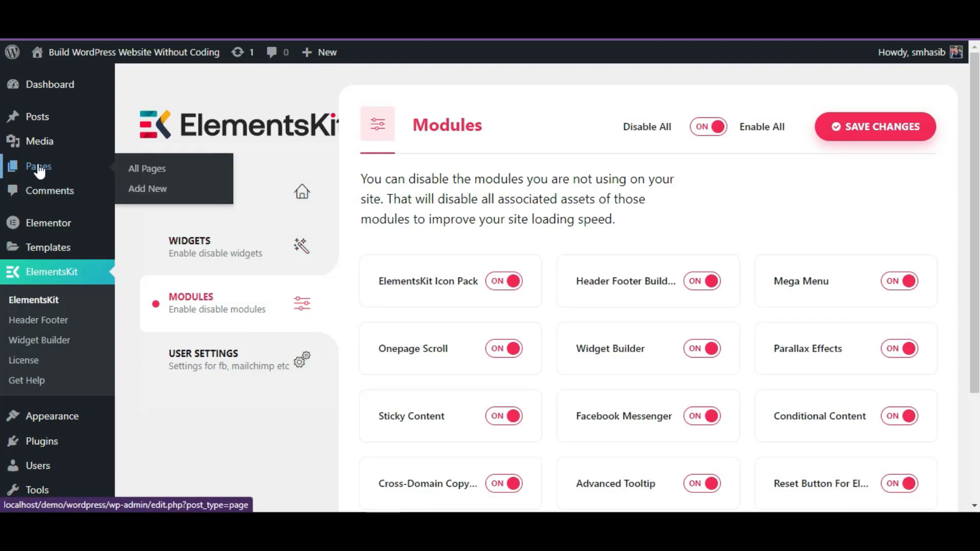
From All Pages, open Wedding Photography with 'Edit with Elementor'.
{"action": "left_click", "coordinate": [39, 168]}
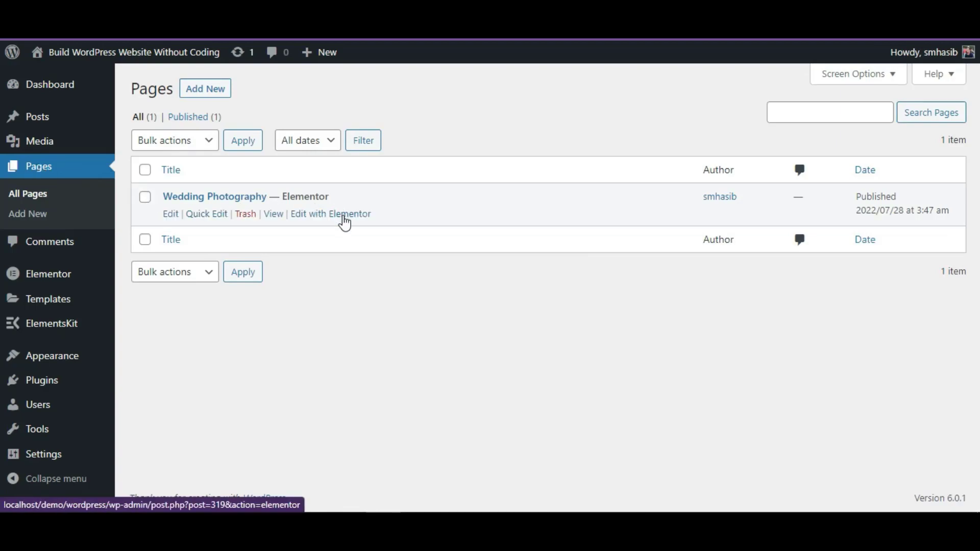
{"action": "left_click", "coordinate": [345, 223]}
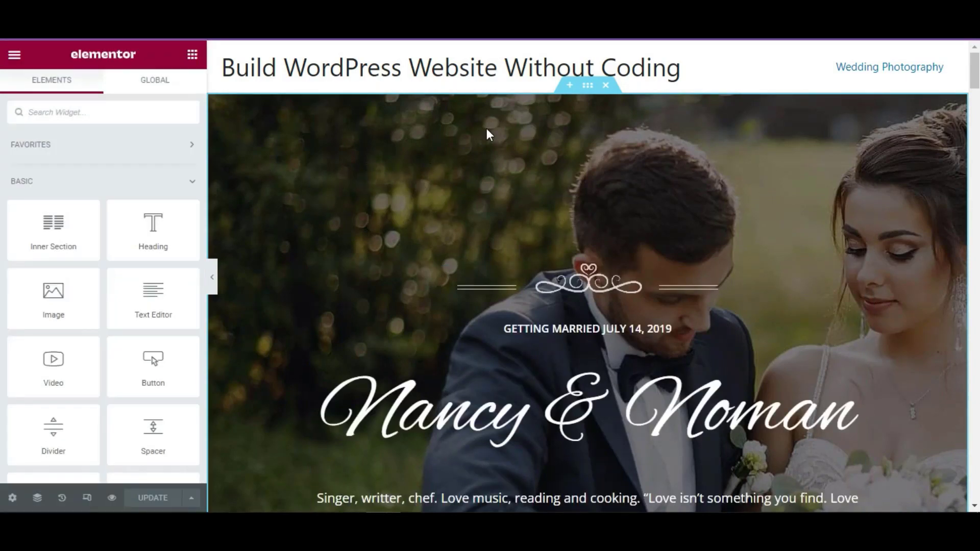
Open the hero section's Advanced settings and expand ElementsKit Effects.
{"action": "left_click", "coordinate": [588, 86]}
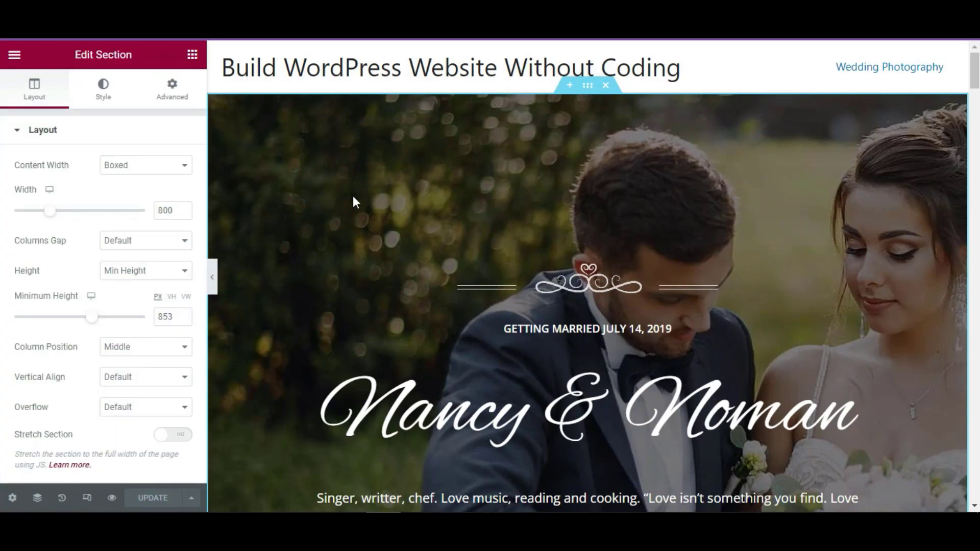
{"action": "left_click", "coordinate": [164, 94]}
{"action": "scroll", "coordinate": [69, 293], "scroll_direction": "down", "scroll_amount": 2}
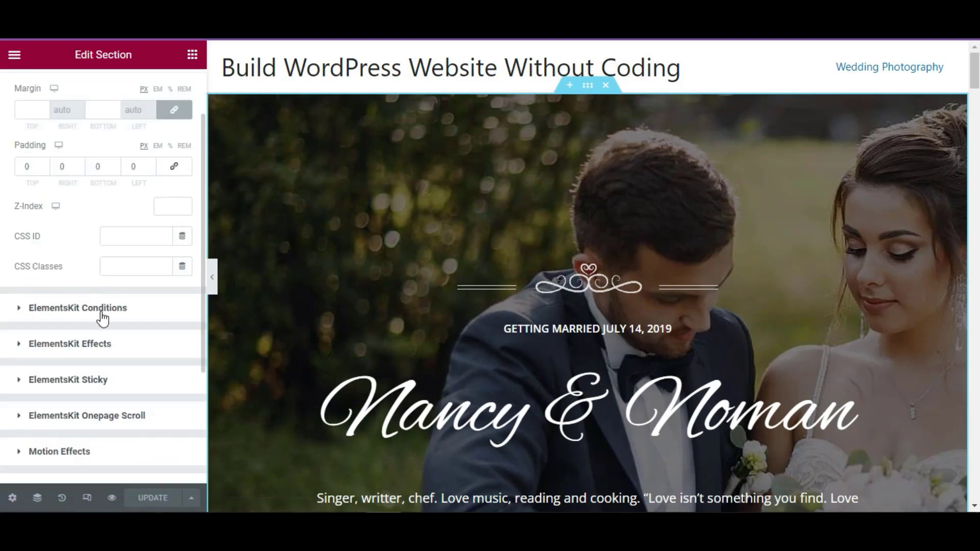
{"action": "scroll", "coordinate": [103, 306], "scroll_direction": "down", "scroll_amount": 2}
{"action": "left_click", "coordinate": [105, 270]}
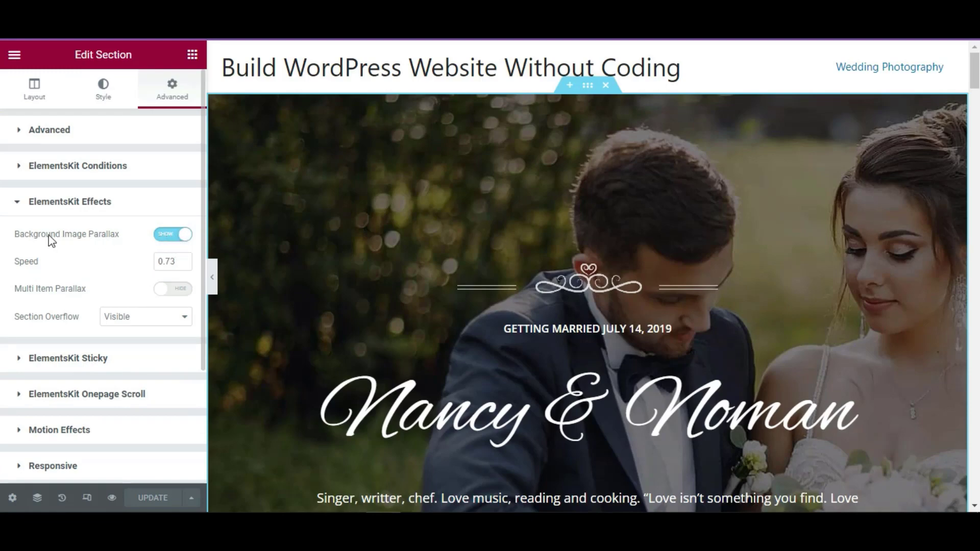
Keep Background Image Parallax enabled and set its speed to 0.3.
{"action": "left_click", "coordinate": [174, 239]}
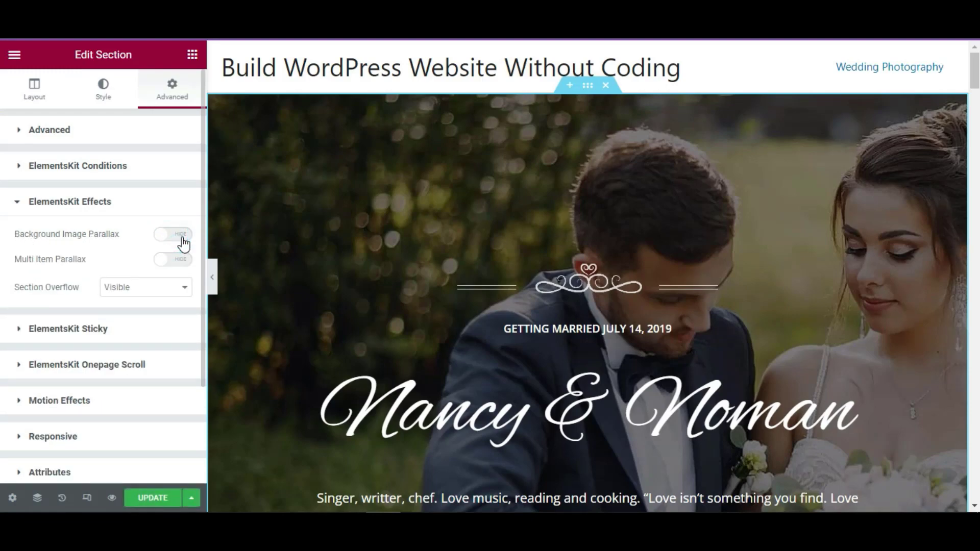
{"action": "left_click", "coordinate": [178, 236]}
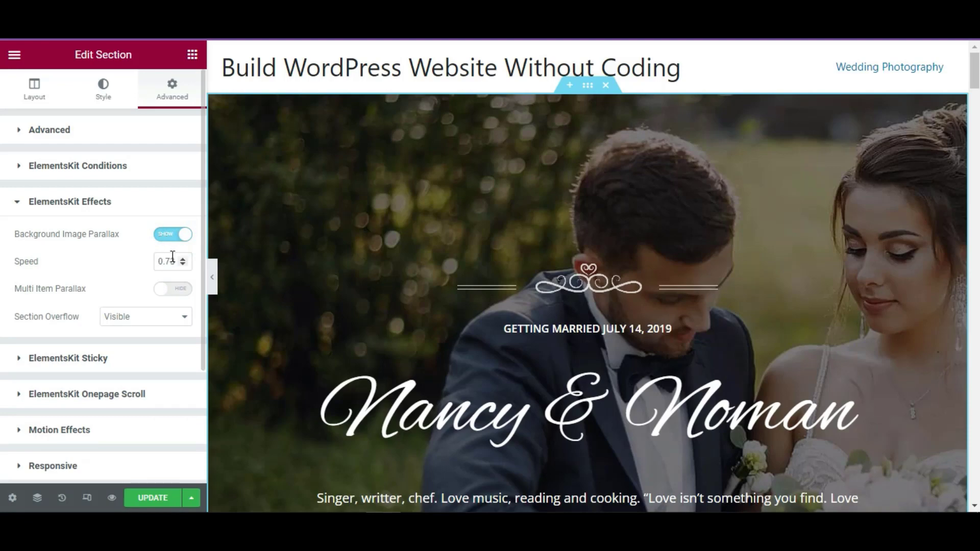
{"action": "left_click", "coordinate": [181, 262]}
{"action": "key", "text": "BackSpace"}
{"action": "key", "text": "BackSpace"}
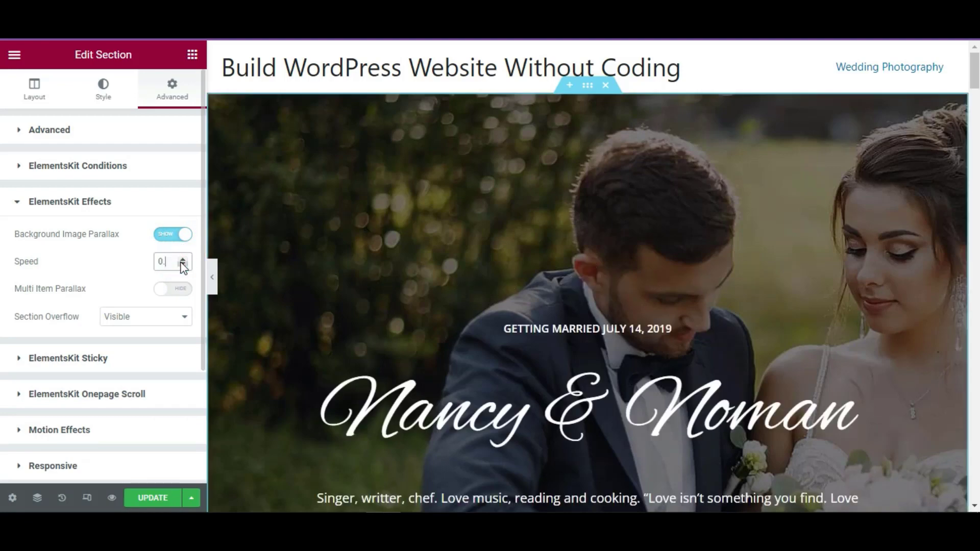
{"action": "type", "text": "3"}
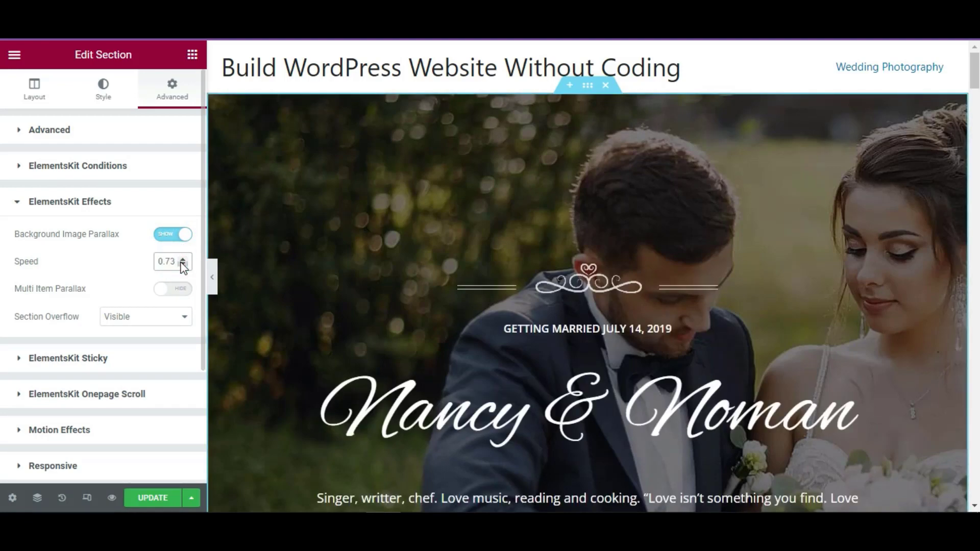
{"action": "left_click", "coordinate": [172, 263]}
{"action": "left_click", "coordinate": [110, 263]}
Enable Multi Item Parallax and set the item's Effect Type to Parallax Tilt.
{"action": "left_click", "coordinate": [177, 289]}
{"action": "scroll", "coordinate": [78, 275], "scroll_direction": "down", "scroll_amount": 1}
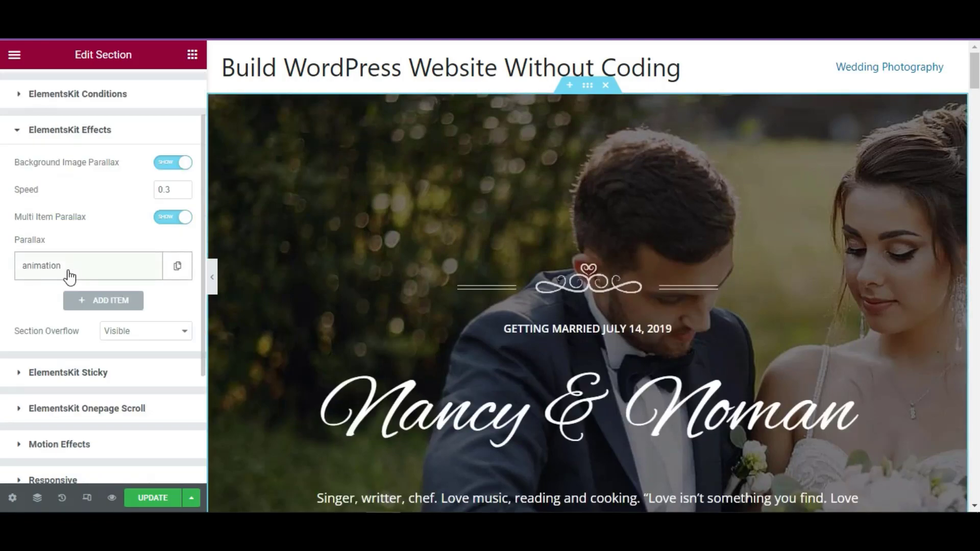
{"action": "left_click", "coordinate": [51, 267]}
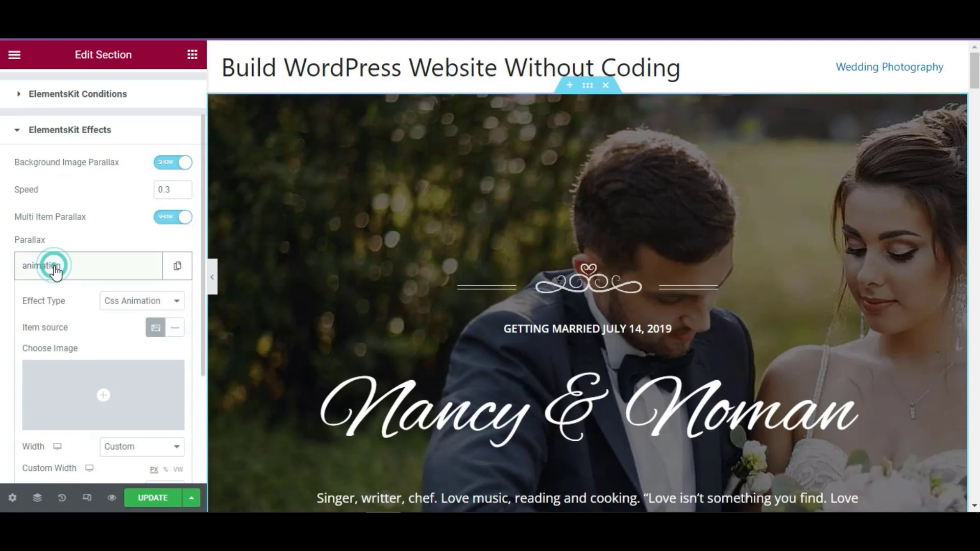
{"action": "left_click", "coordinate": [116, 307]}
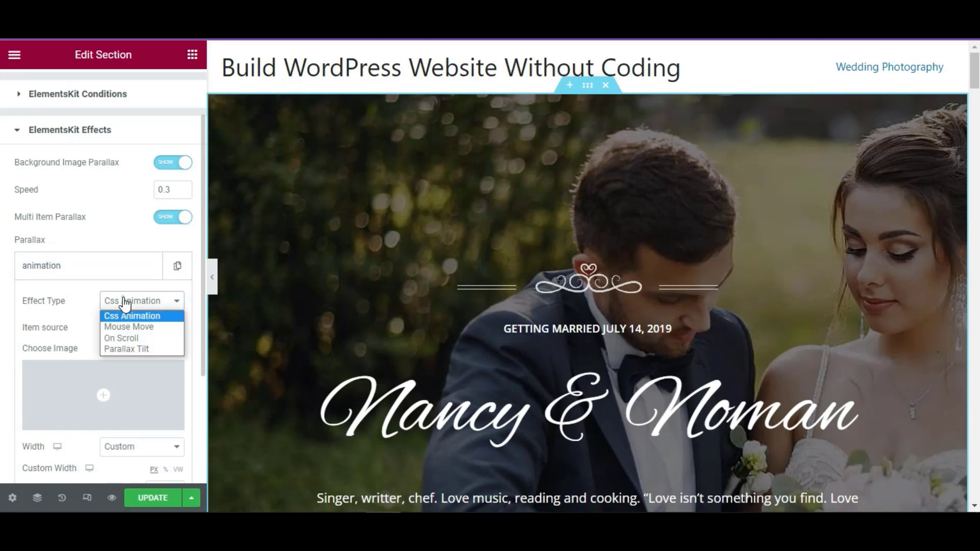
{"action": "left_click", "coordinate": [148, 347]}
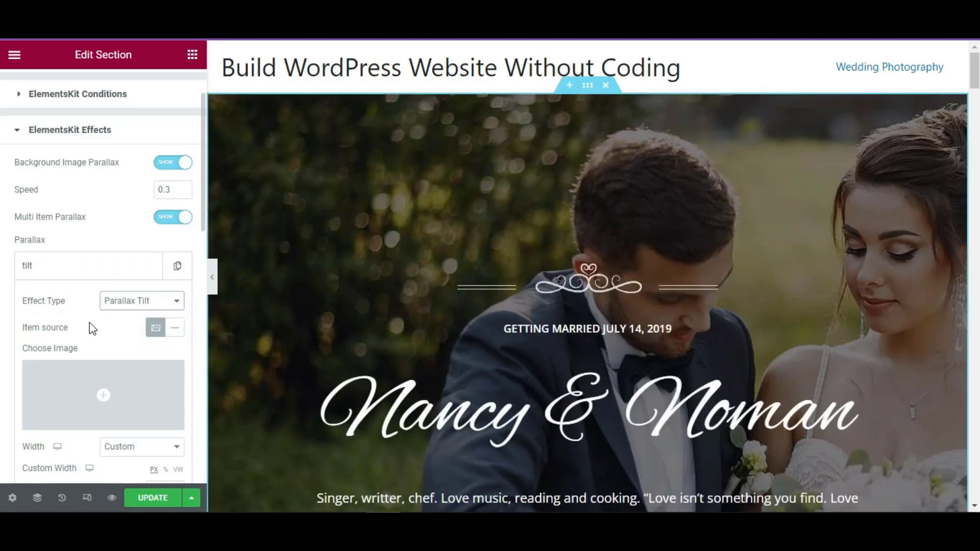
Insert the red splattered heart from the Media Library as the tilt item's image.
{"action": "scroll", "coordinate": [93, 328], "scroll_direction": "down", "scroll_amount": 1}
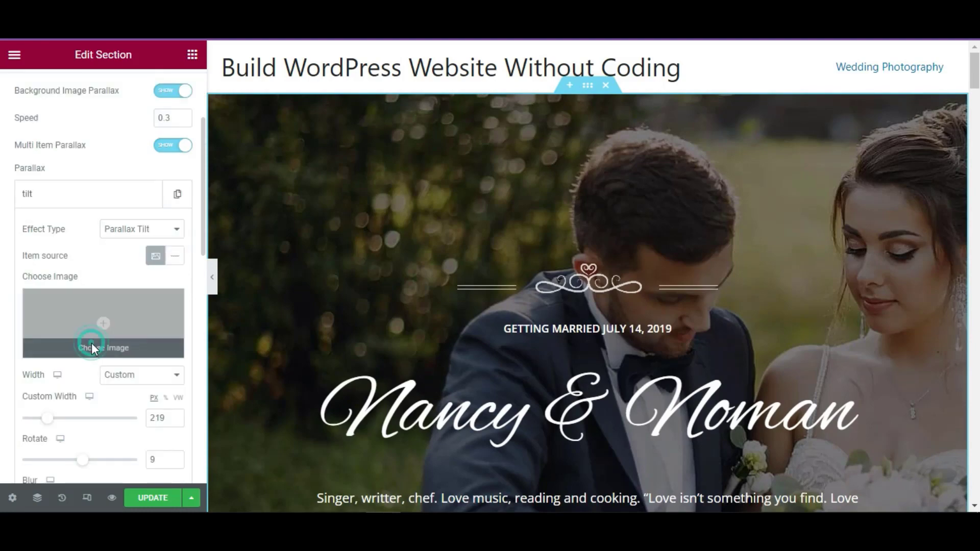
{"action": "left_click", "coordinate": [94, 349]}
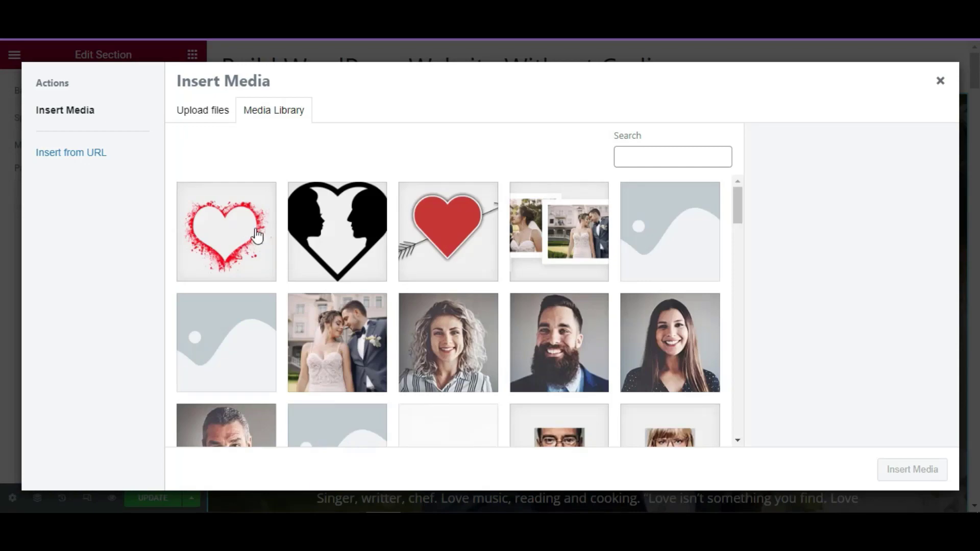
{"action": "left_click", "coordinate": [256, 235]}
{"action": "left_click", "coordinate": [912, 467]}
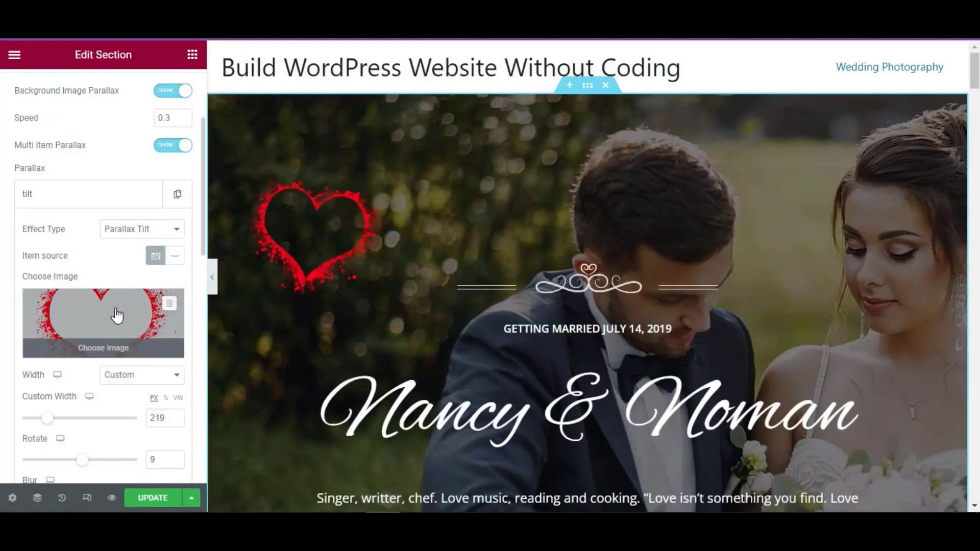
Set the heart's rotation to 14 and its position to X 2, Y 4.
{"action": "scroll", "coordinate": [117, 315], "scroll_direction": "down", "scroll_amount": 2}
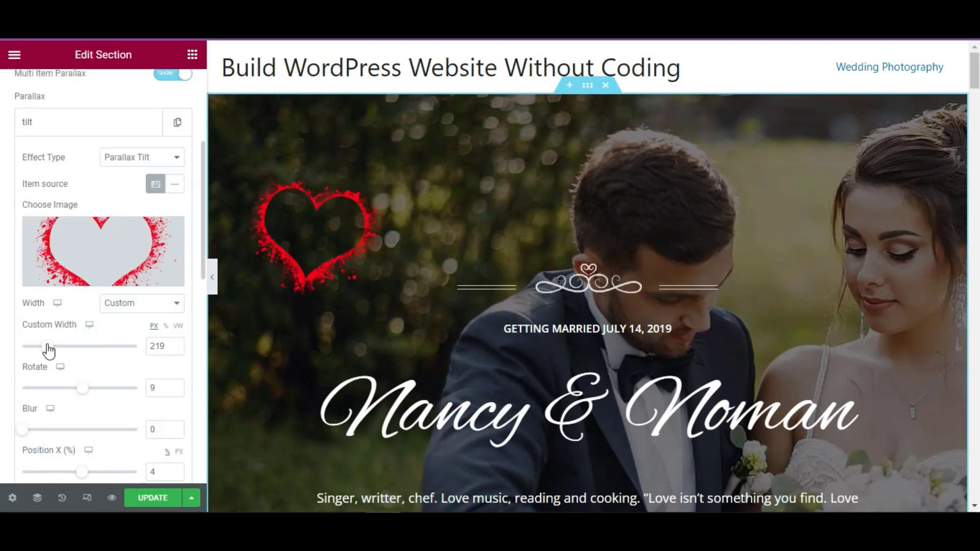
{"action": "left_click", "coordinate": [84, 387]}
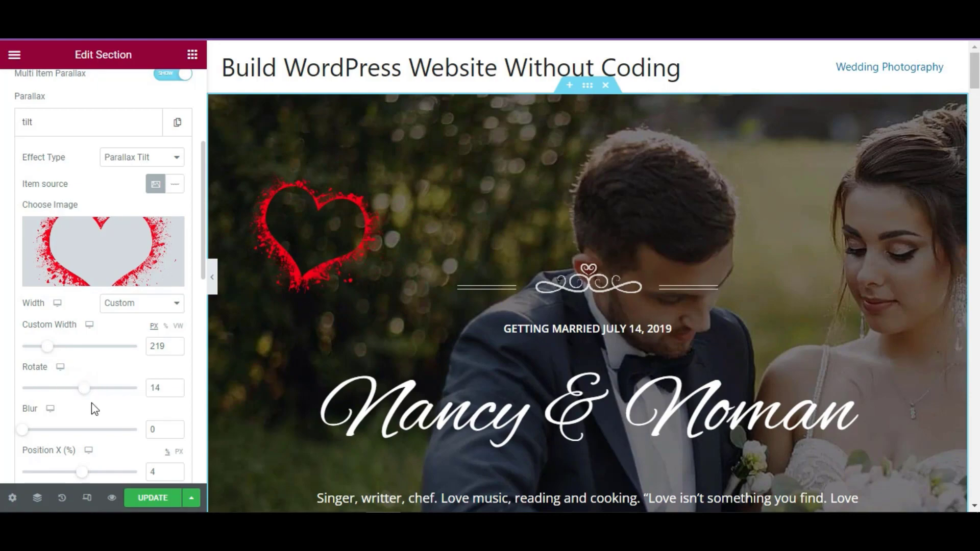
{"action": "scroll", "coordinate": [92, 408], "scroll_direction": "down", "scroll_amount": 2}
{"action": "mouse_move", "coordinate": [22, 357]}
{"action": "left_mouse_down"}
{"action": "mouse_move", "coordinate": [44, 360]}
{"action": "mouse_move", "coordinate": [10, 361]}
{"action": "left_mouse_up"}
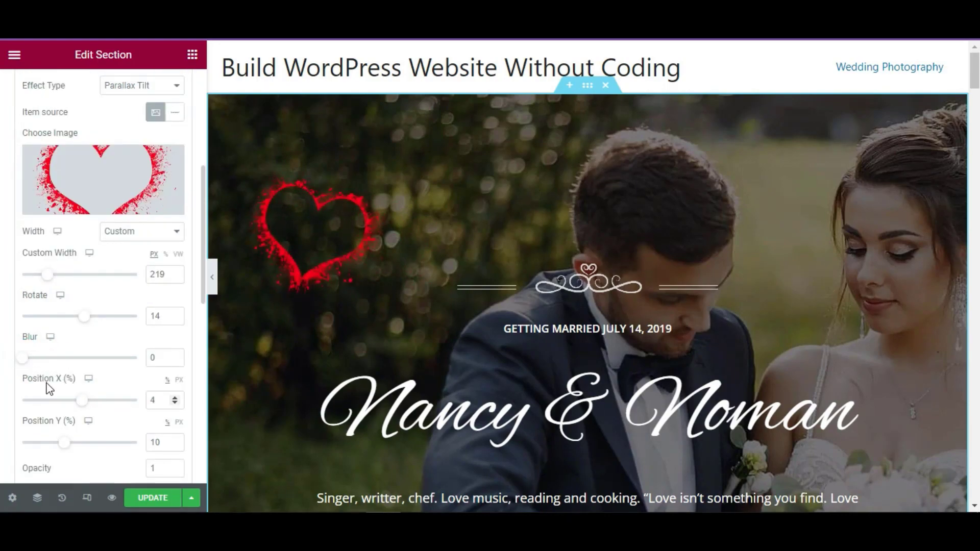
{"action": "left_click_drag", "start_coordinate": [84, 401], "coordinate": [83, 403]}
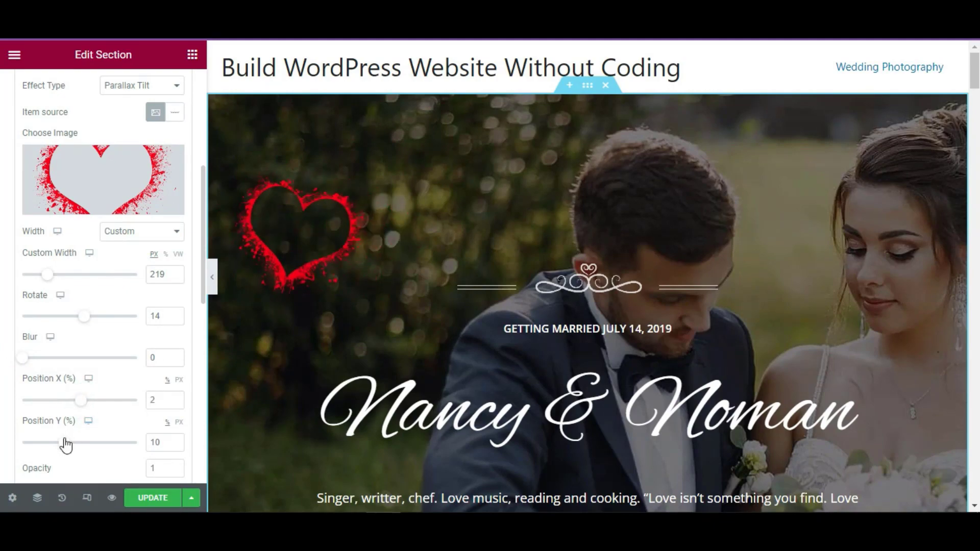
{"action": "left_click_drag", "start_coordinate": [64, 443], "coordinate": [63, 442]}
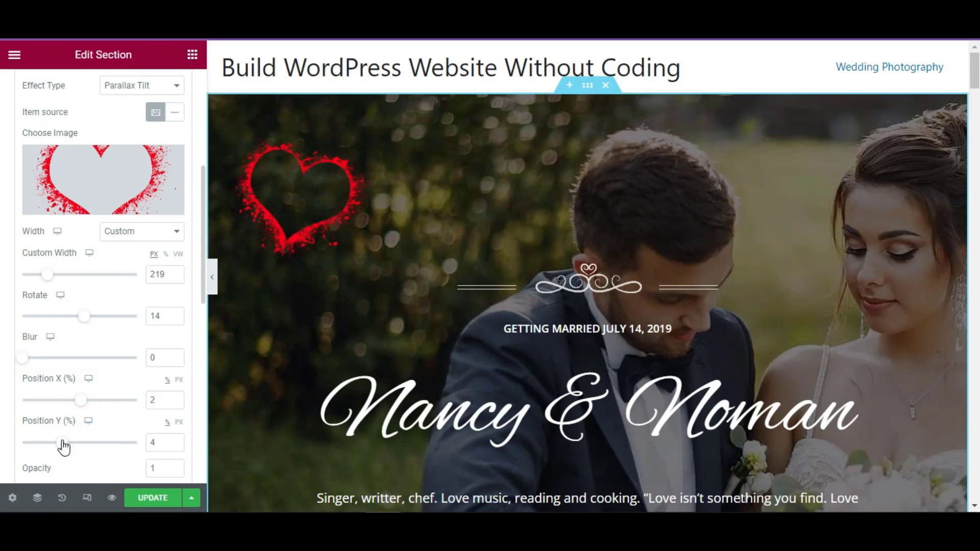
Keep the heart's opacity at 1.
{"action": "scroll", "coordinate": [93, 405], "scroll_direction": "down", "scroll_amount": 2}
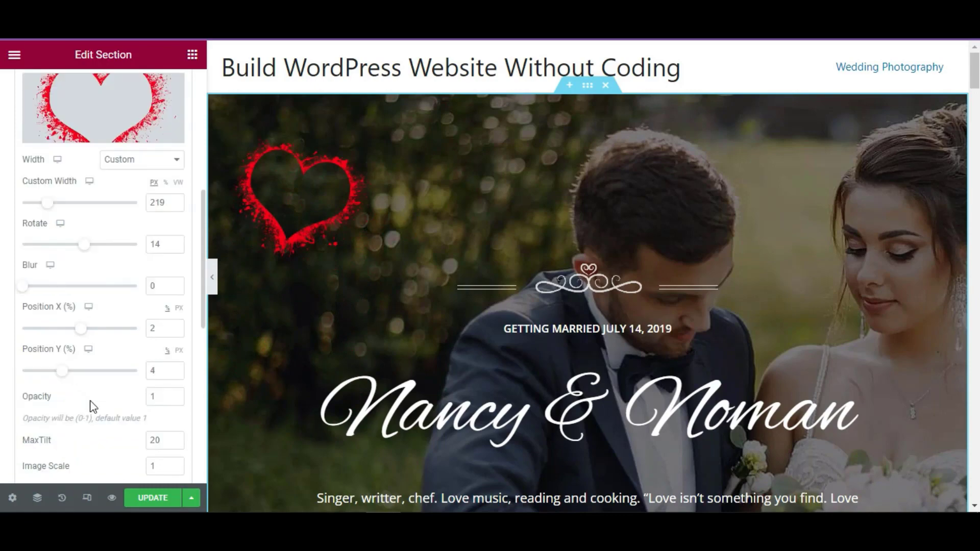
{"action": "left_click", "coordinate": [160, 394]}
{"action": "left_click", "coordinate": [175, 394]}
{"action": "left_click", "coordinate": [174, 395]}
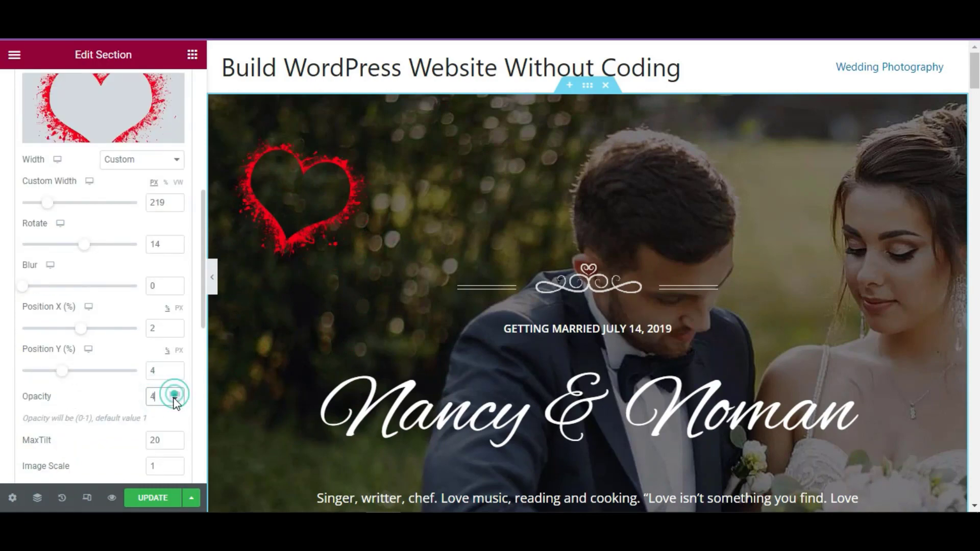
{"action": "left_click", "coordinate": [174, 397]}
{"action": "left_click", "coordinate": [159, 399]}
{"action": "left_click", "coordinate": [175, 394]}
Leave Disable Axis at None and z-index at 2, then preview the changes.
{"action": "scroll", "coordinate": [134, 379], "scroll_direction": "down", "scroll_amount": 2}
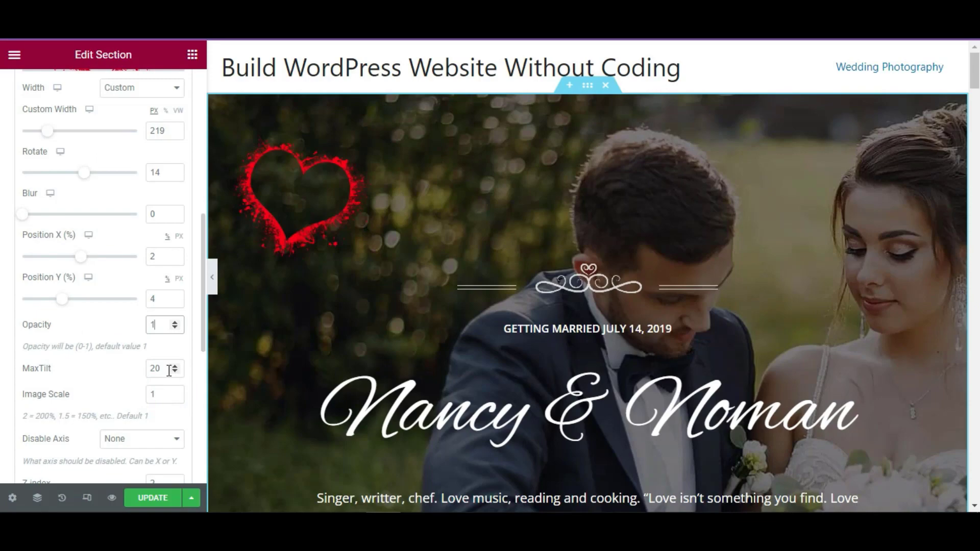
{"action": "scroll", "coordinate": [170, 385], "scroll_direction": "down", "scroll_amount": 2}
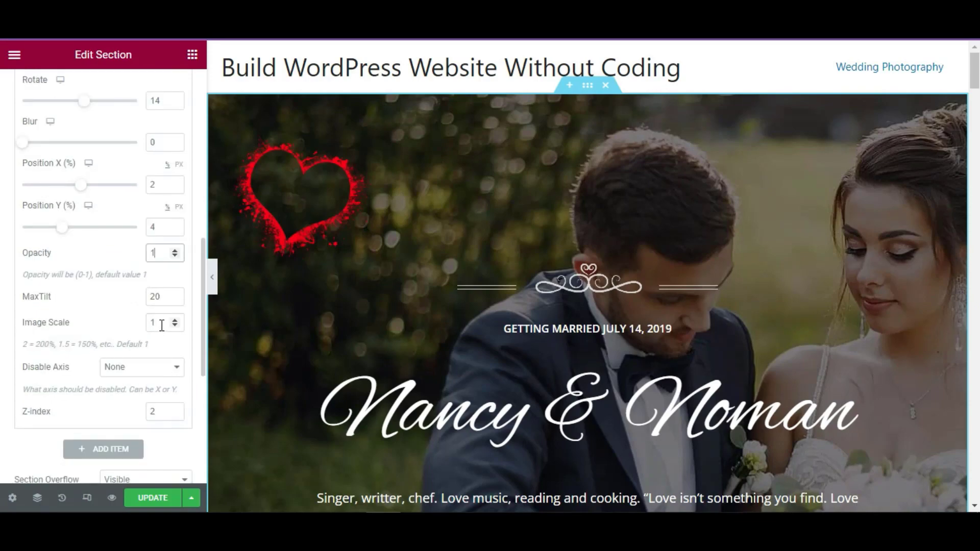
{"action": "left_click", "coordinate": [167, 376]}
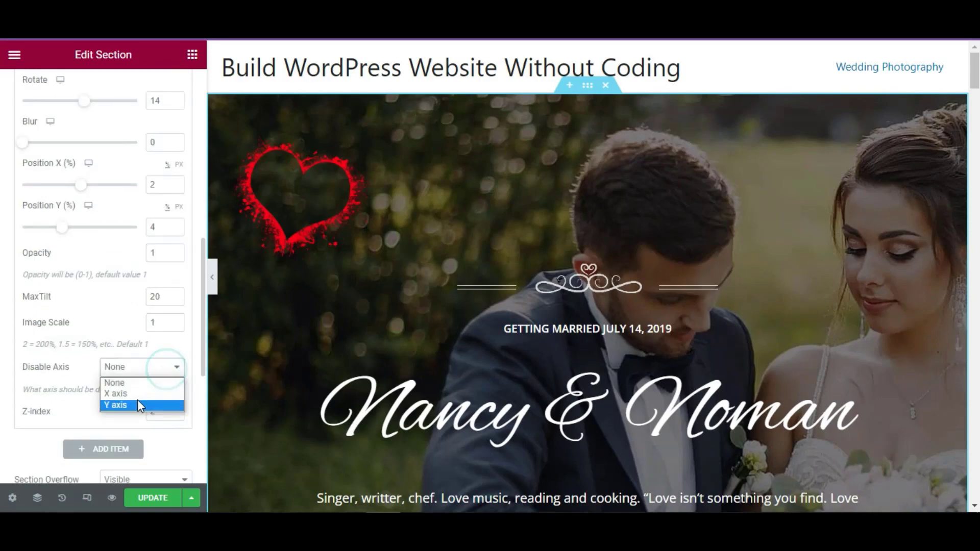
{"action": "left_click", "coordinate": [145, 374]}
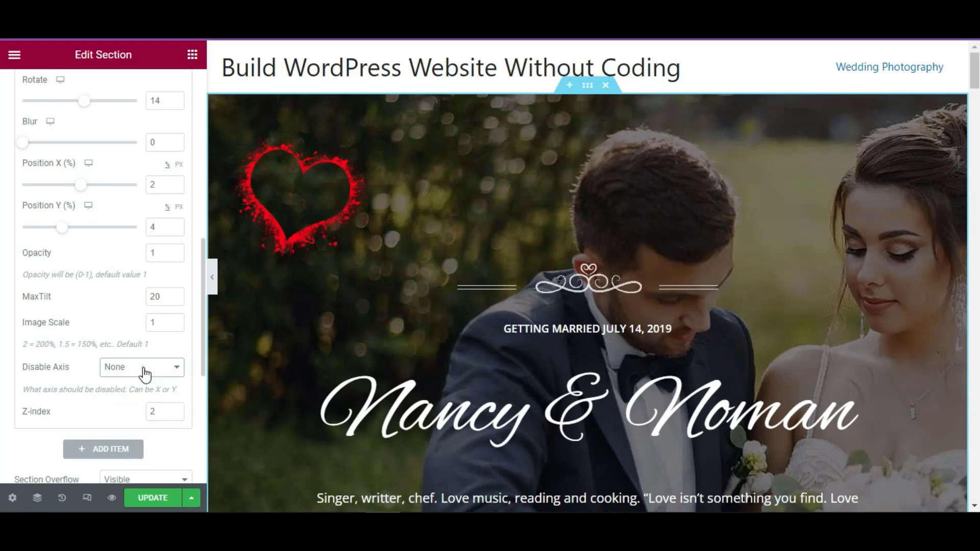
{"action": "left_click", "coordinate": [162, 413]}
{"action": "left_click", "coordinate": [162, 413]}
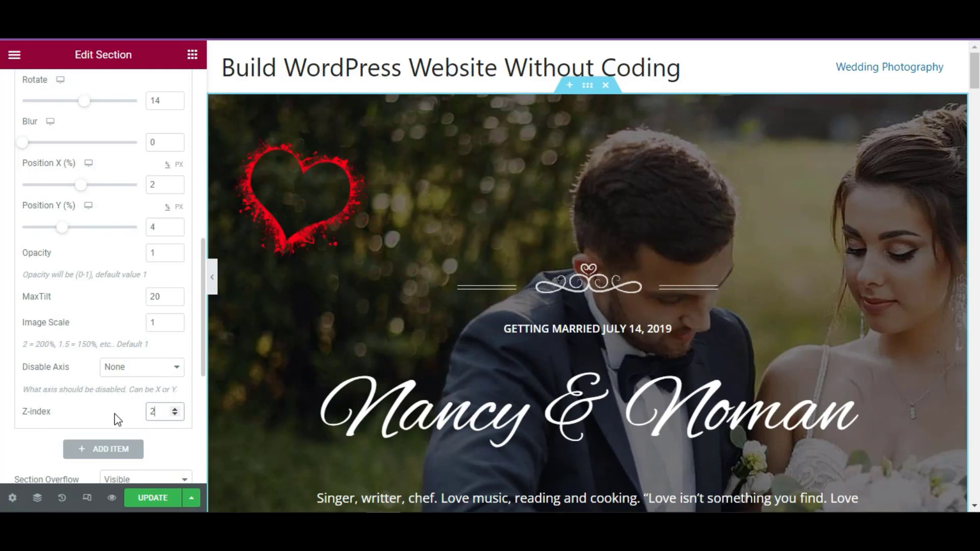
{"action": "scroll", "coordinate": [114, 414], "scroll_direction": "up", "scroll_amount": 5}
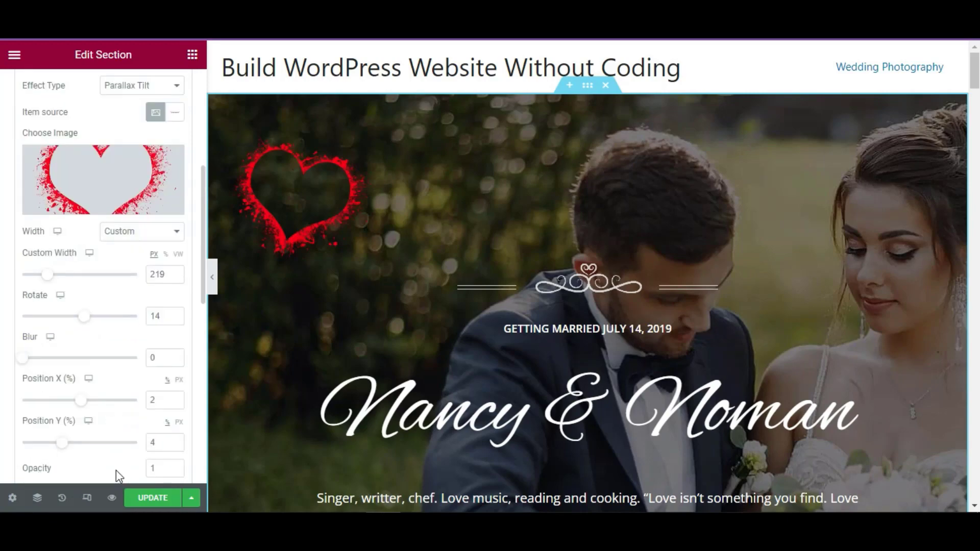
{"action": "left_click", "coordinate": [113, 499]}
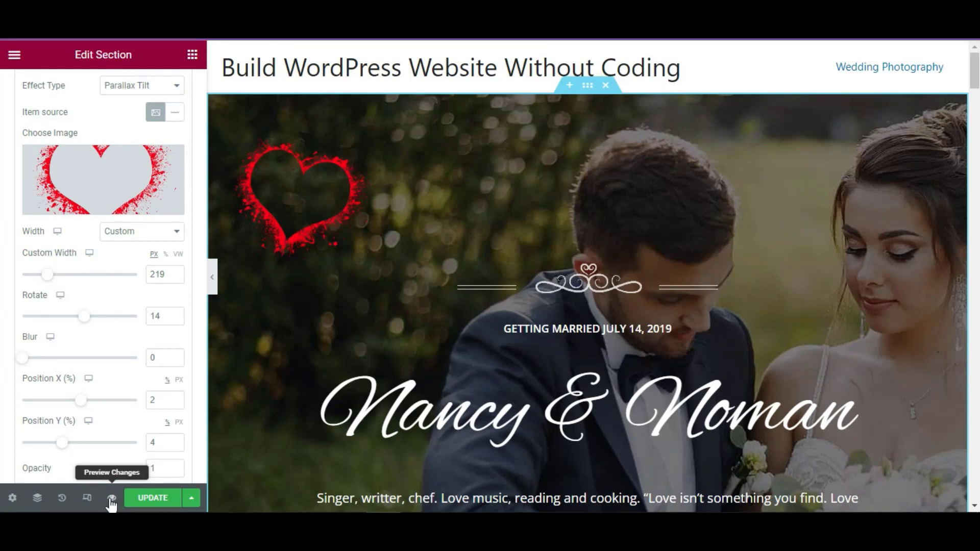
In the live preview, scroll down to the Groom & Bride section and back to check the heart.
{"action": "left_click", "coordinate": [112, 499]}
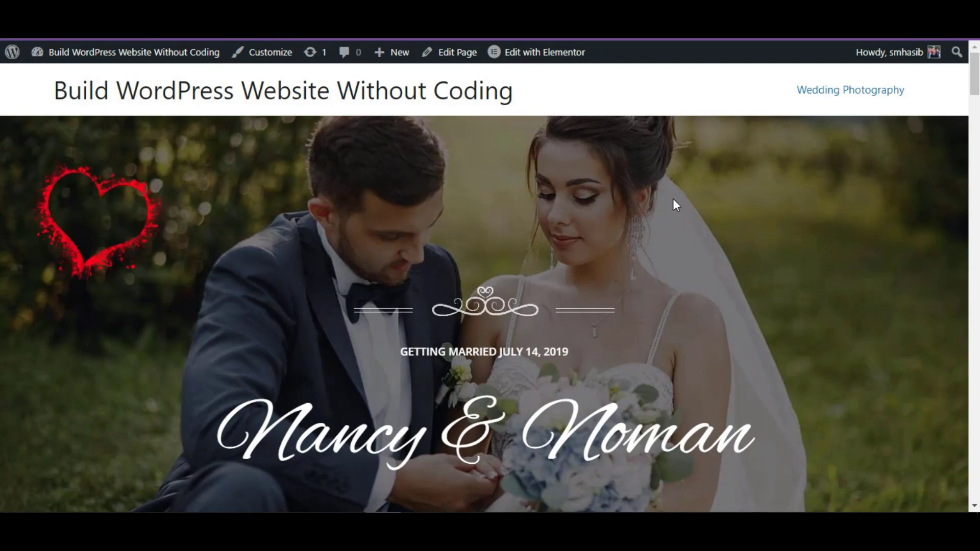
{"action": "scroll", "coordinate": [775, 194], "scroll_direction": "down", "scroll_amount": 6}
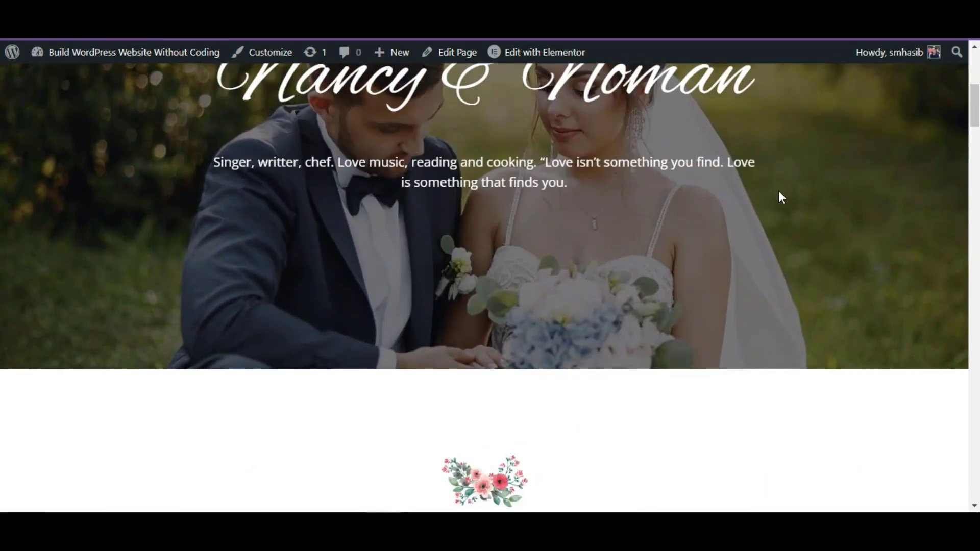
{"action": "scroll", "coordinate": [778, 191], "scroll_direction": "down", "scroll_amount": 5}
{"action": "scroll", "coordinate": [779, 191], "scroll_direction": "up", "scroll_amount": 4}
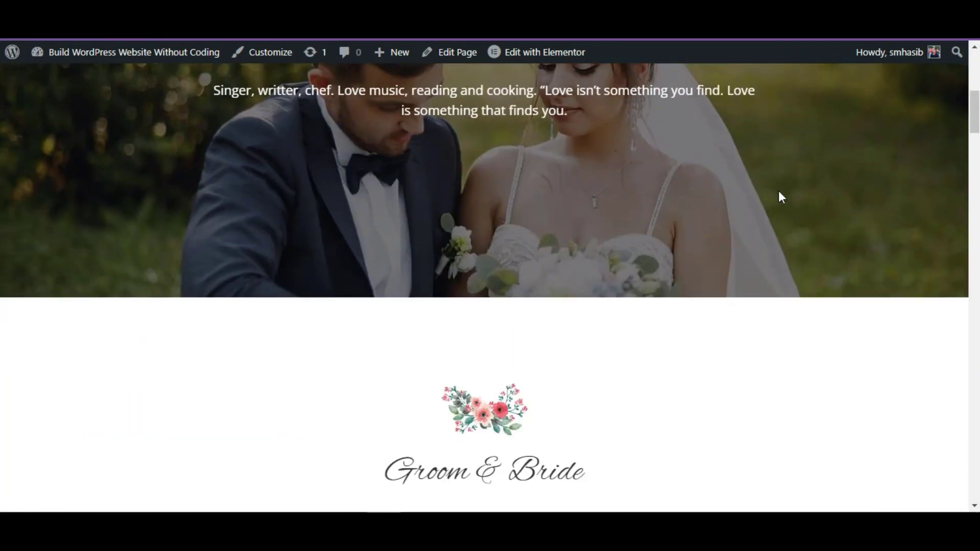
{"action": "scroll", "coordinate": [779, 191], "scroll_direction": "up", "scroll_amount": 5}
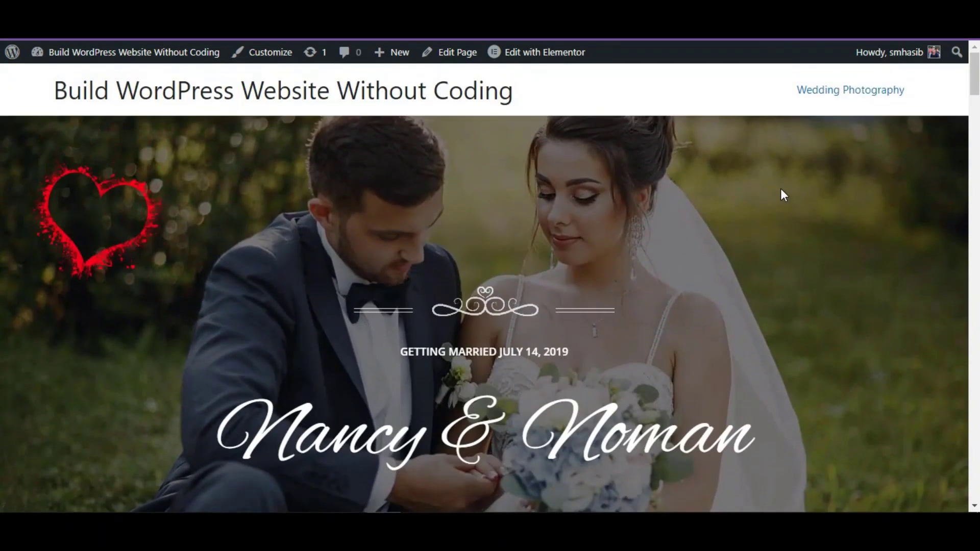
{"action": "scroll", "coordinate": [781, 190], "scroll_direction": "down", "scroll_amount": 6}
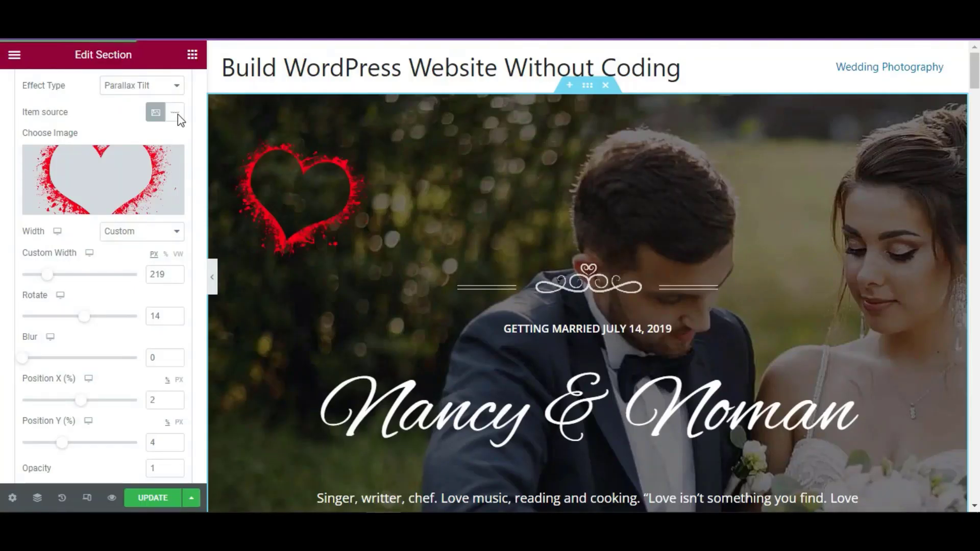
Click UPDATE to save the page with the heart's parallax tilt settings.
{"action": "left_click", "coordinate": [154, 499]}
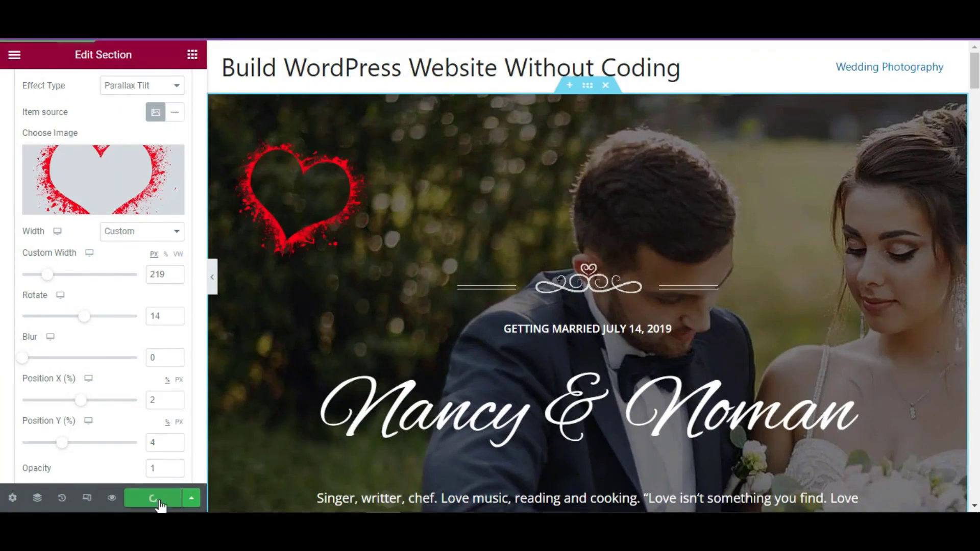